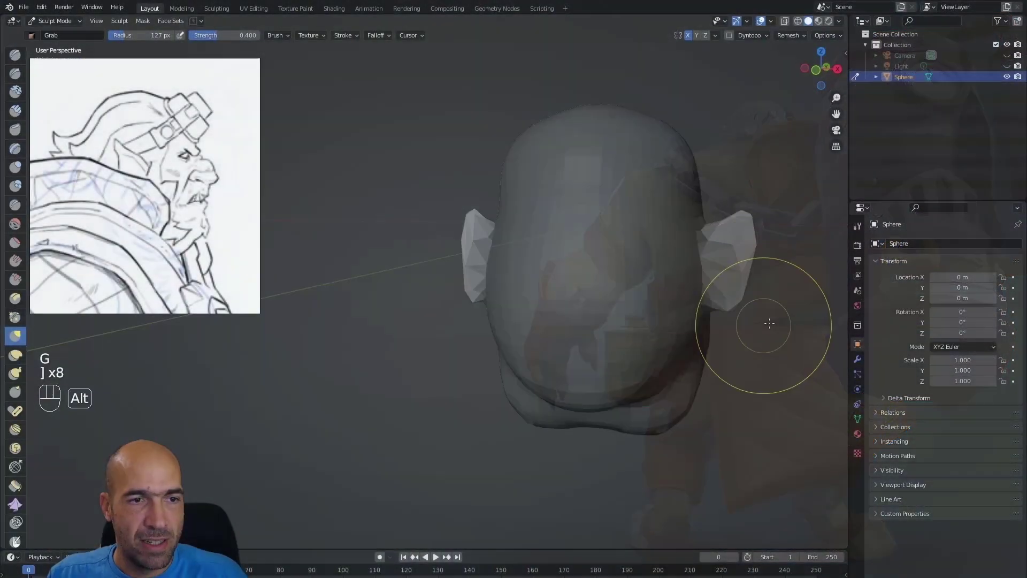
Step: Sculpt the nose out from the face, carve creases around it and shape the ear
{"action": "mouse_move", "coordinate": [756, 321]}
{"action": "middle_mouse_down"}
{"action": "mouse_move", "coordinate": [591, 290]}
{"action": "mouse_move", "coordinate": [642, 297]}
{"action": "middle_mouse_up"}
{"action": "key", "text": "bracketleft"}
{"action": "key", "text": "bracketleft"}
{"action": "key", "text": "x"}
{"action": "key", "text": "g"}
{"action": "left_click_drag", "start_coordinate": [642, 297], "coordinate": [624, 294]}
{"action": "key", "text": "1"}
{"action": "key", "text": "ctrl+z"}
{"action": "key", "text": "ctrl+z"}
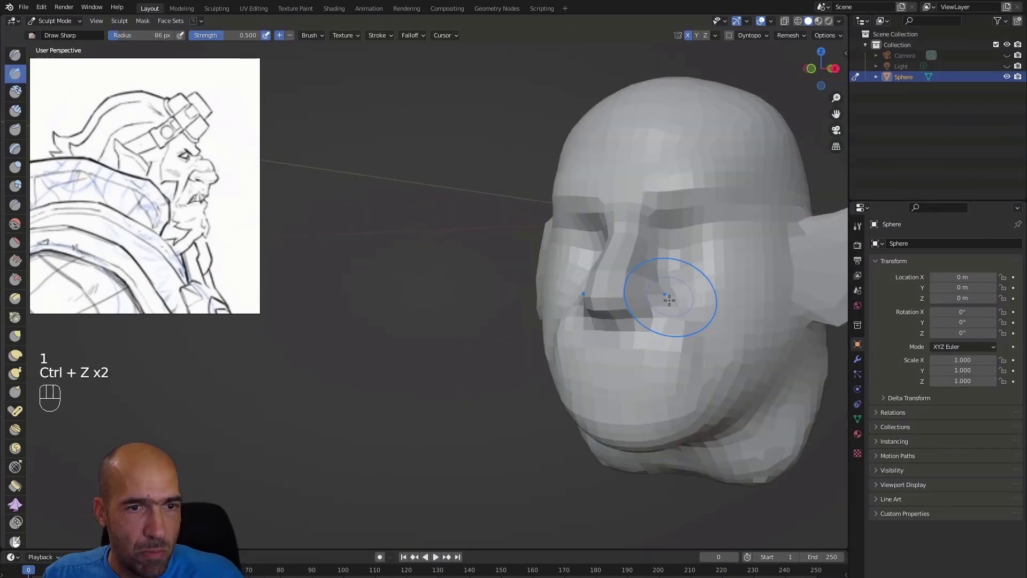
{"action": "middle_click_drag", "start_coordinate": [677, 294], "coordinate": [619, 321]}
{"action": "middle_click_drag", "start_coordinate": [580, 384], "coordinate": [367, 195]}
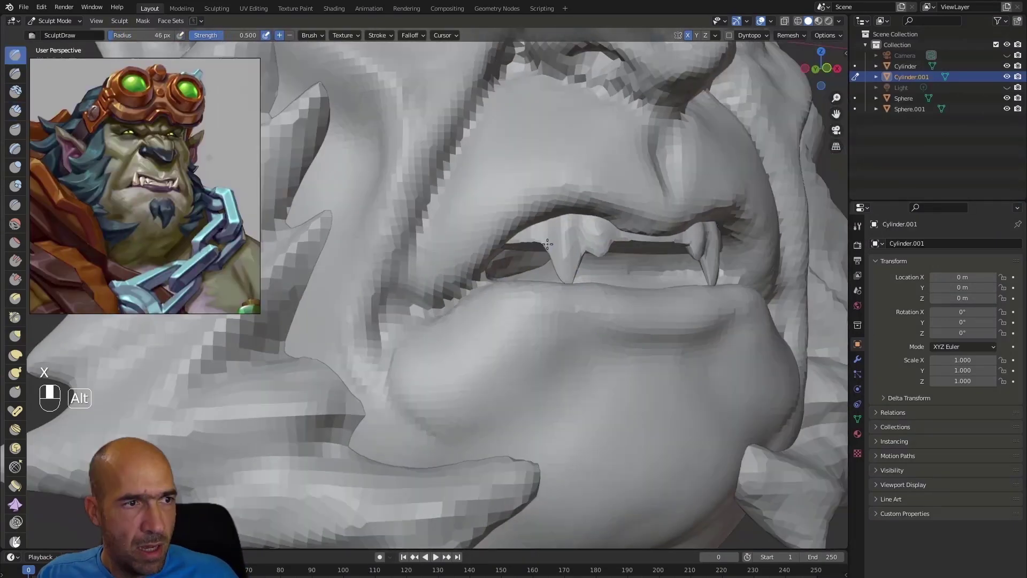
{"action": "scroll", "coordinate": [547, 244], "scroll_direction": "down", "scroll_amount": 2}
Step: Return to object mode and duplicate the tooth, leaving the copy in place
{"action": "key", "text": "g"}
{"action": "scroll", "coordinate": [470, 321], "scroll_direction": "down", "scroll_amount": 10}
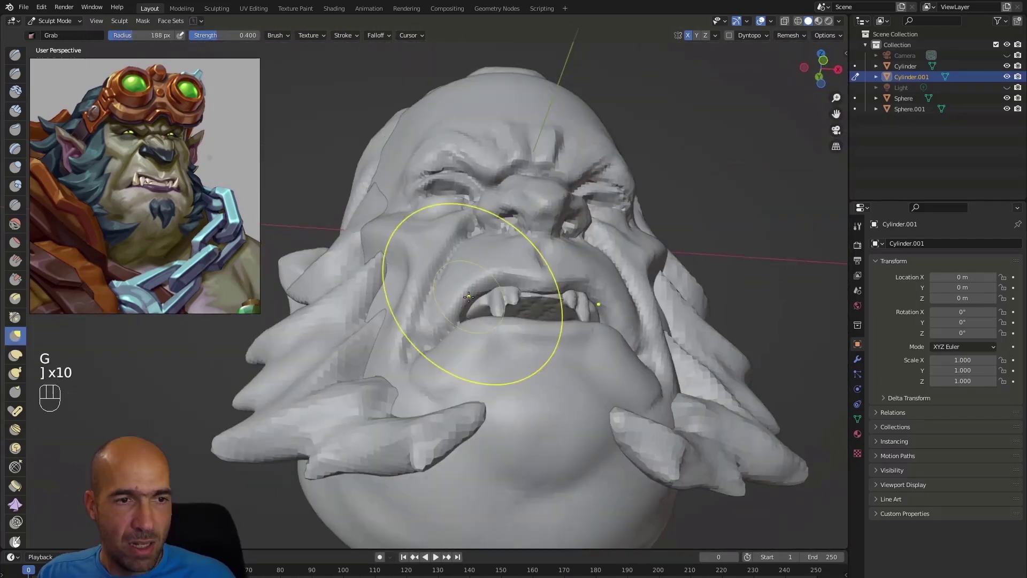
{"action": "scroll", "coordinate": [607, 332], "scroll_direction": "up", "scroll_amount": 8}
{"action": "scroll", "coordinate": [601, 272], "scroll_direction": "down", "scroll_amount": 6}
{"action": "key", "text": "ctrl+Tab"}
{"action": "key", "text": "shift+d"}
{"action": "right_click", "coordinate": [600, 271]}
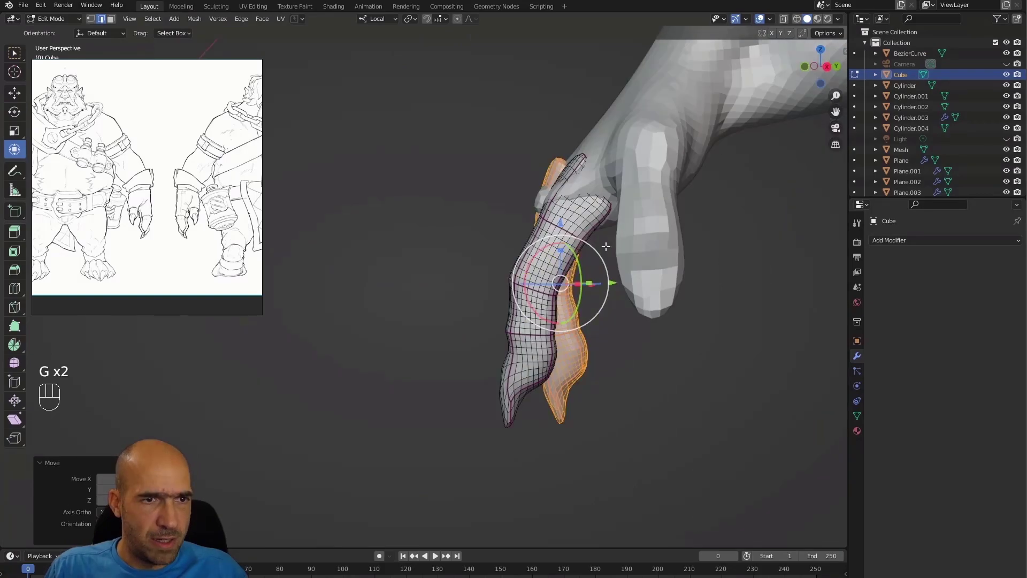
Step: Duplicate a finger and place the copy beside the other fingers
{"action": "key", "text": "l"}
{"action": "key", "text": "shift+d"}
{"action": "key", "text": "g"}
{"action": "left_click", "coordinate": [609, 321]}
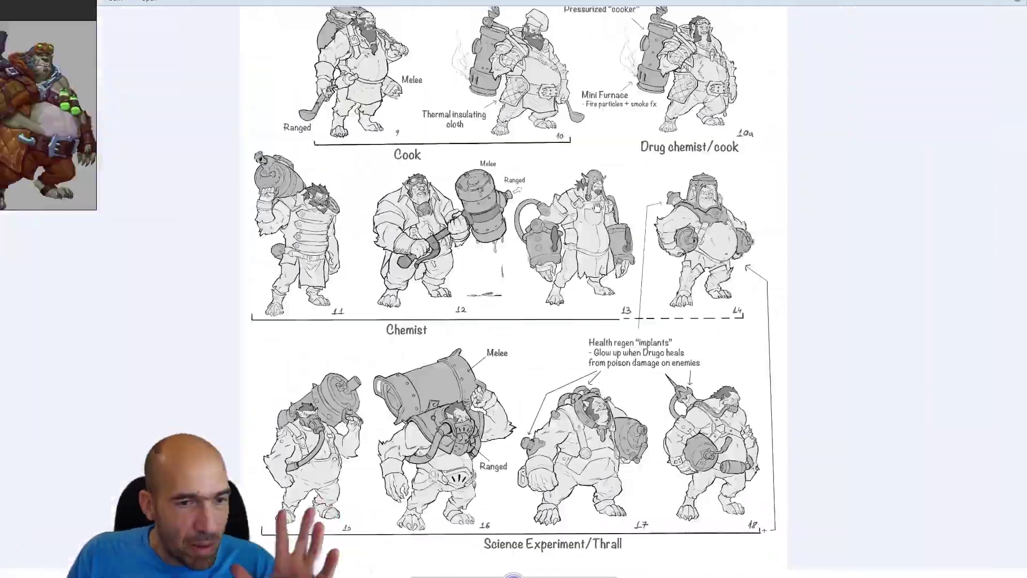
Step: Zoom in on the orc's forearm for the retopology
{"action": "scroll", "coordinate": [596, 206], "scroll_direction": "up", "scroll_amount": 10}
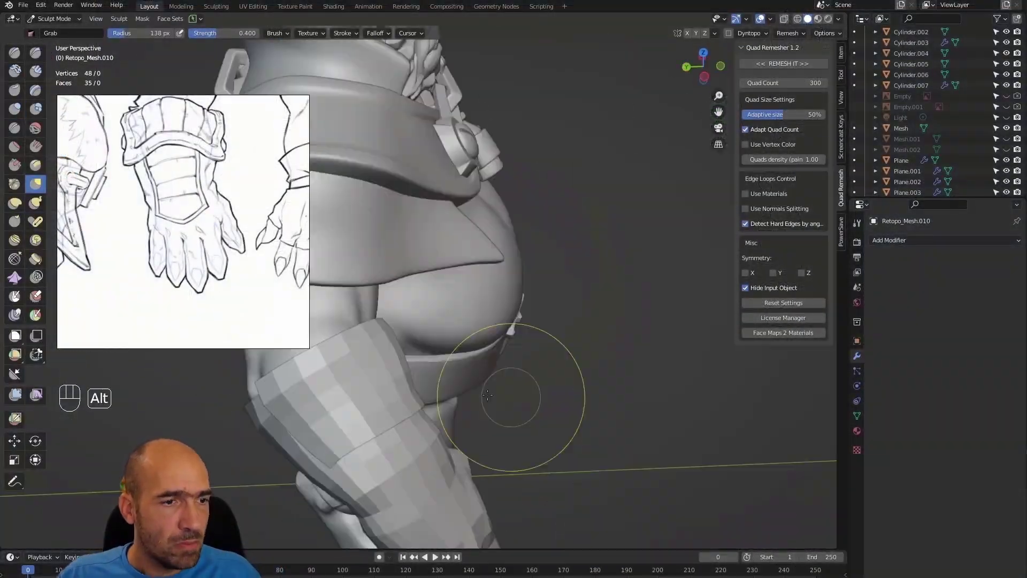
Step: Extrude two rows of retopology faces, turn off X-ray and orbit around the stove model
{"action": "key", "text": "Tab"}
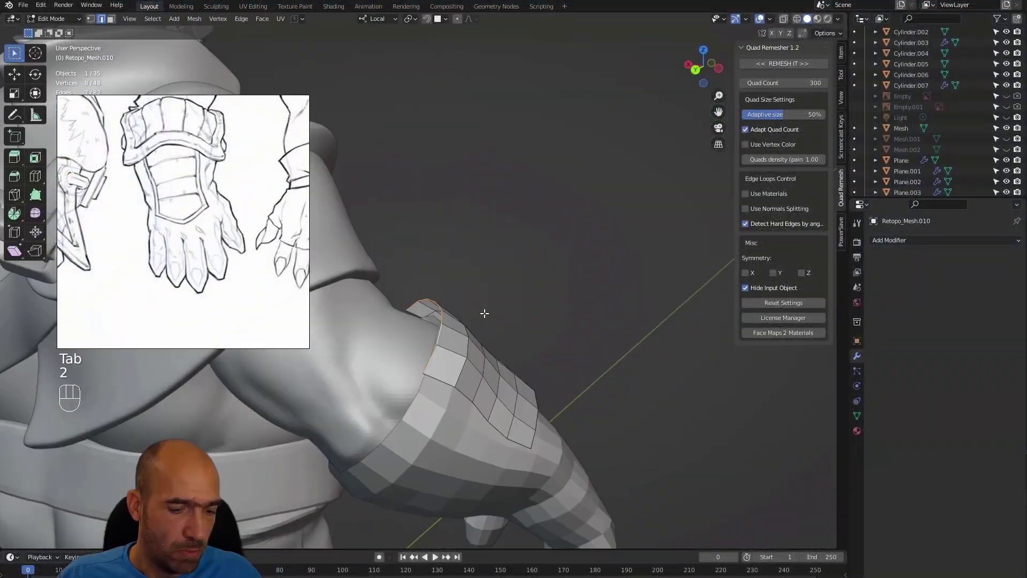
{"action": "key", "text": "e"}
{"action": "key", "text": "e"}
{"action": "key", "text": "e"}
{"action": "key", "text": "g"}
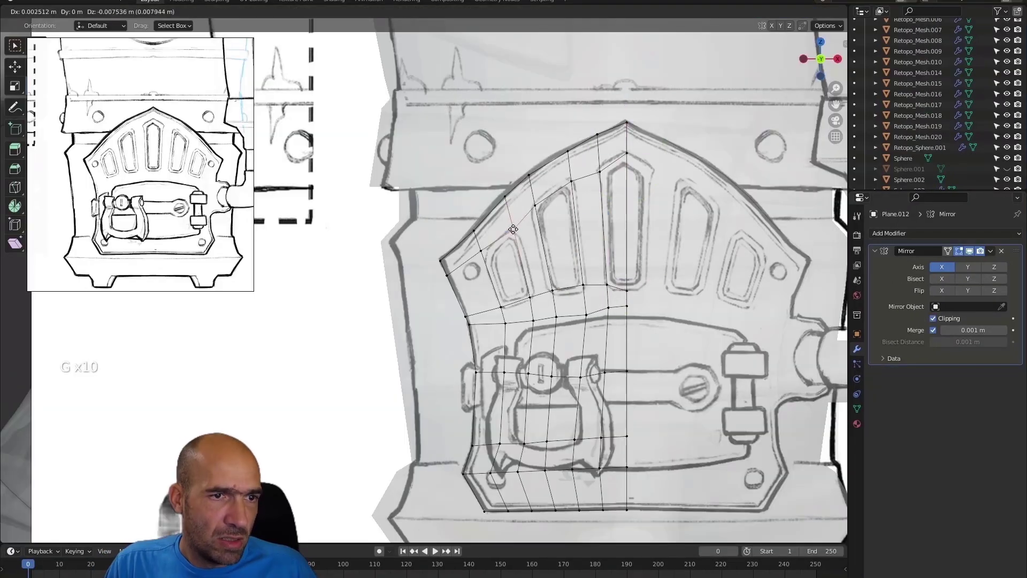
{"action": "key", "text": "alt+z"}
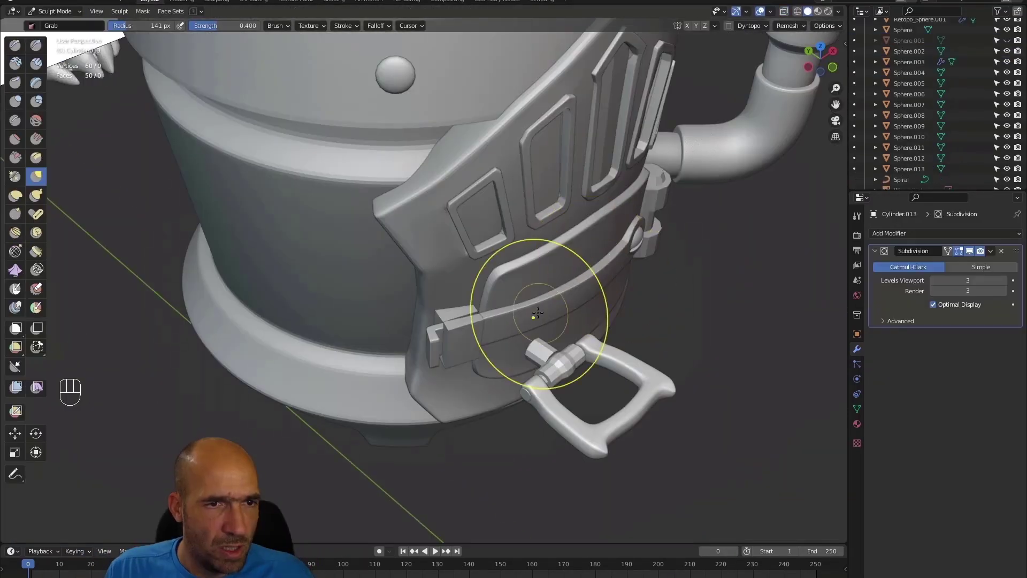
{"action": "mouse_move", "coordinate": [588, 268]}
{"action": "middle_mouse_down", "text": "alt"}
{"action": "mouse_move", "coordinate": [700, 255]}
{"action": "mouse_move", "coordinate": [418, 321]}
{"action": "middle_mouse_up", "text": "alt"}
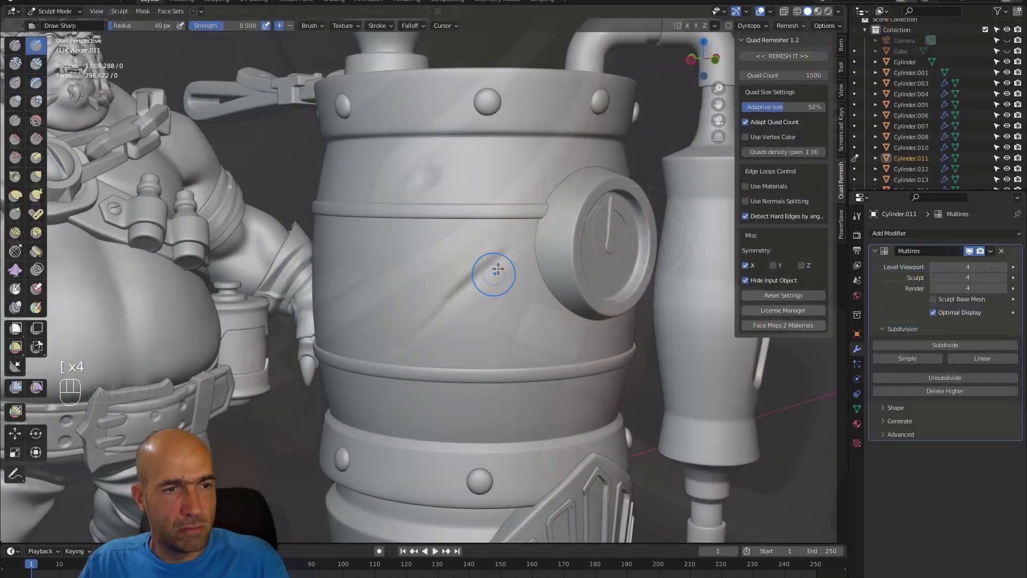
Step: Move sculpting onto another object with Alt+Q and switch to the clay strips brush
{"action": "key", "text": "alt+q"}
{"action": "scroll", "coordinate": [440, 316], "scroll_direction": "up", "scroll_amount": 8}
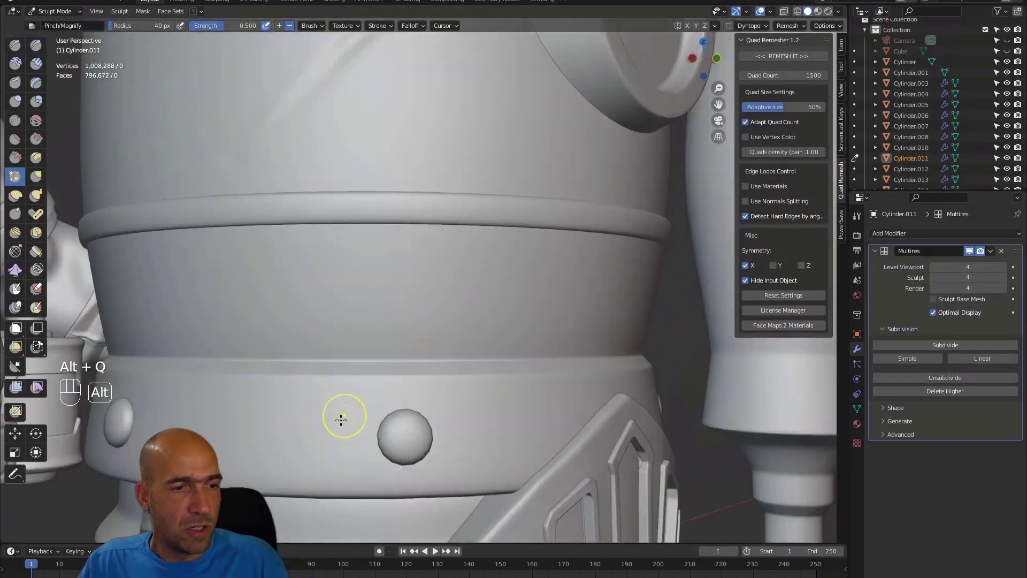
{"action": "key", "text": "alt+q"}
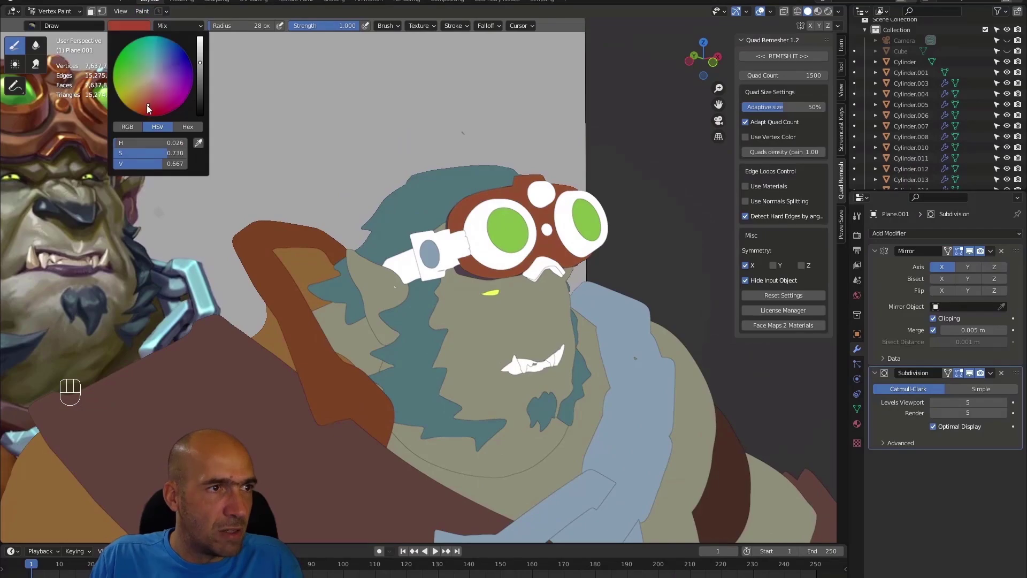
{"action": "scroll", "coordinate": [378, 282], "scroll_direction": "down", "scroll_amount": 4}
{"action": "scroll", "coordinate": [378, 282], "scroll_direction": "up", "scroll_amount": 5}
Step: Vertex paint the bottle object with a picked colour, then adjust a vertex of the knuckle plane
{"action": "key", "text": "alt+q"}
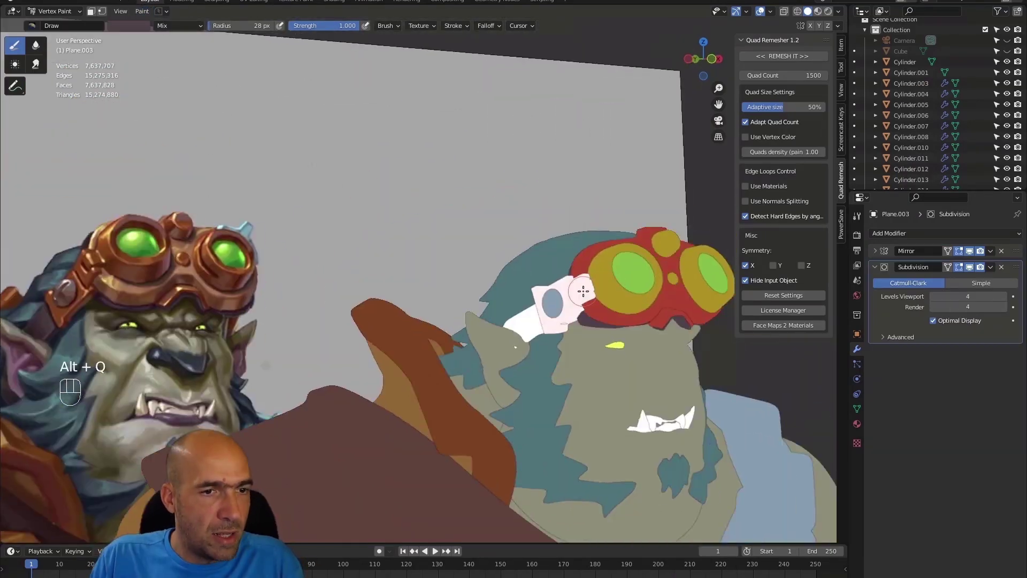
{"action": "key", "text": "ctrl+z"}
{"action": "key", "text": "ctrl+Tab"}
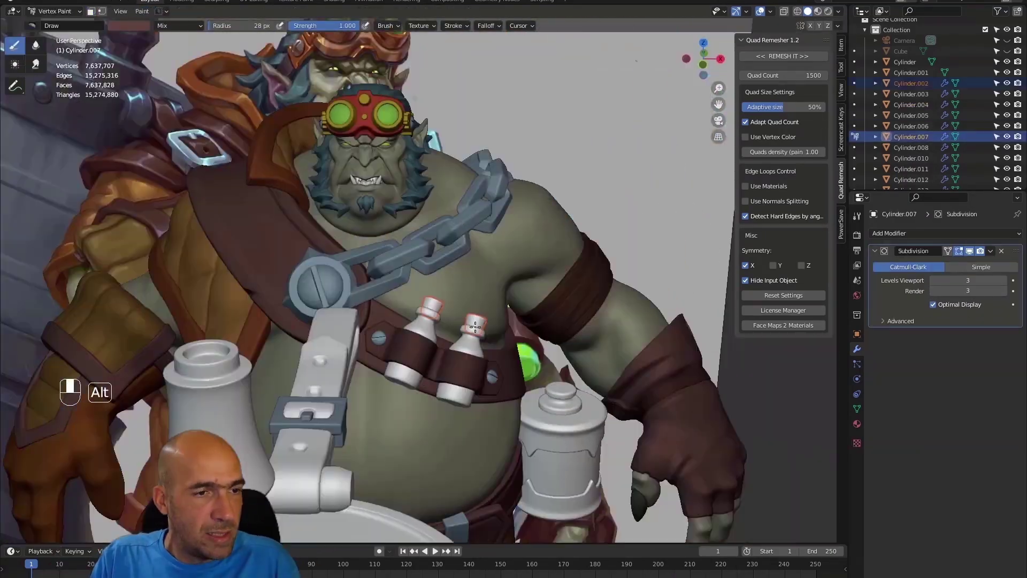
{"action": "key", "text": "alt+q"}
{"action": "left_click", "coordinate": [128, 25]}
{"action": "left_click", "coordinate": [142, 11]}
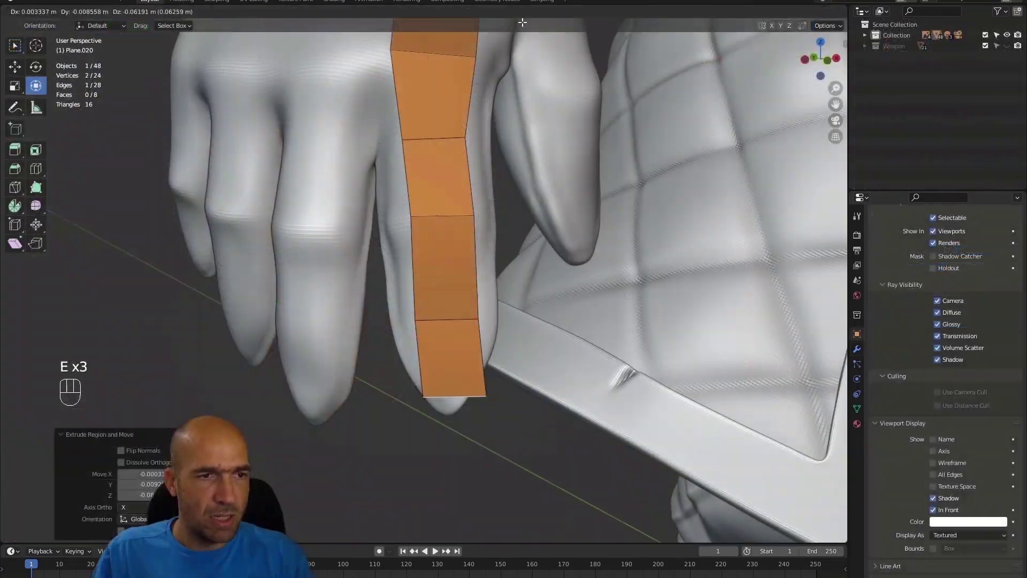
{"action": "middle_click_drag", "start_coordinate": [471, 299], "coordinate": [481, 321]}
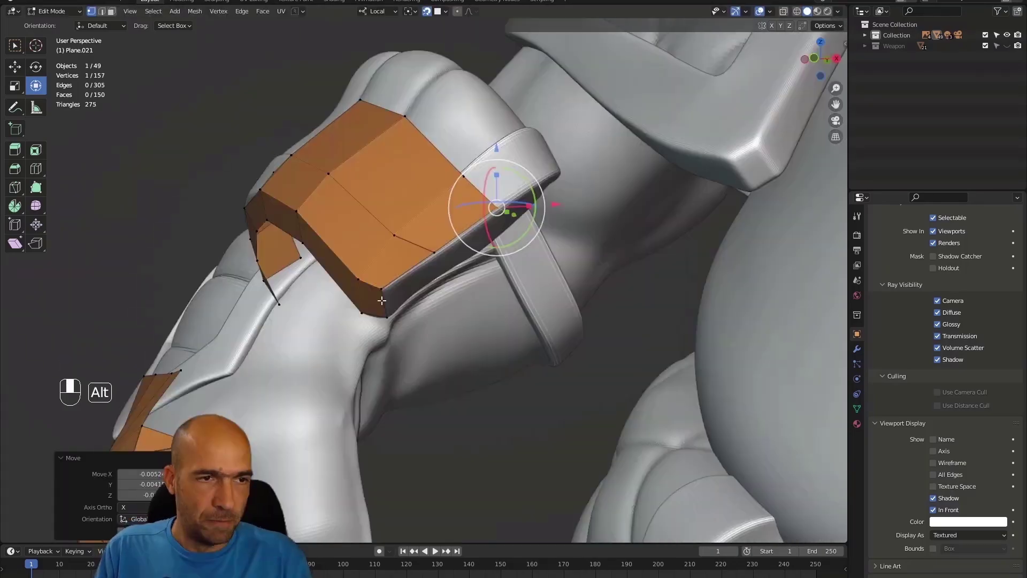
Step: Move the newly added vertices and select an edge on the goggle rim
{"action": "key", "text": "g"}
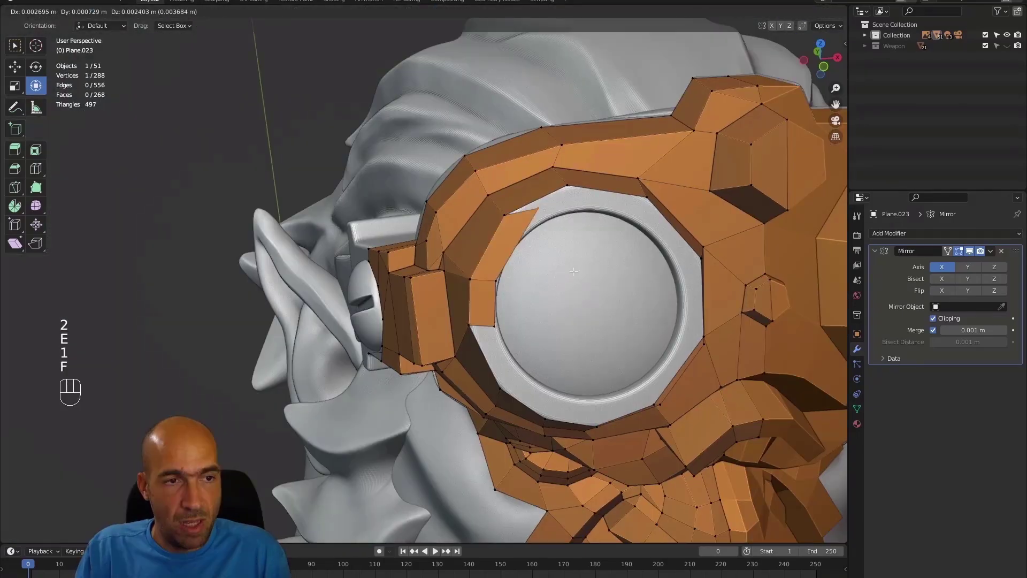
{"action": "left_click", "coordinate": [610, 214], "text": "ctrl"}
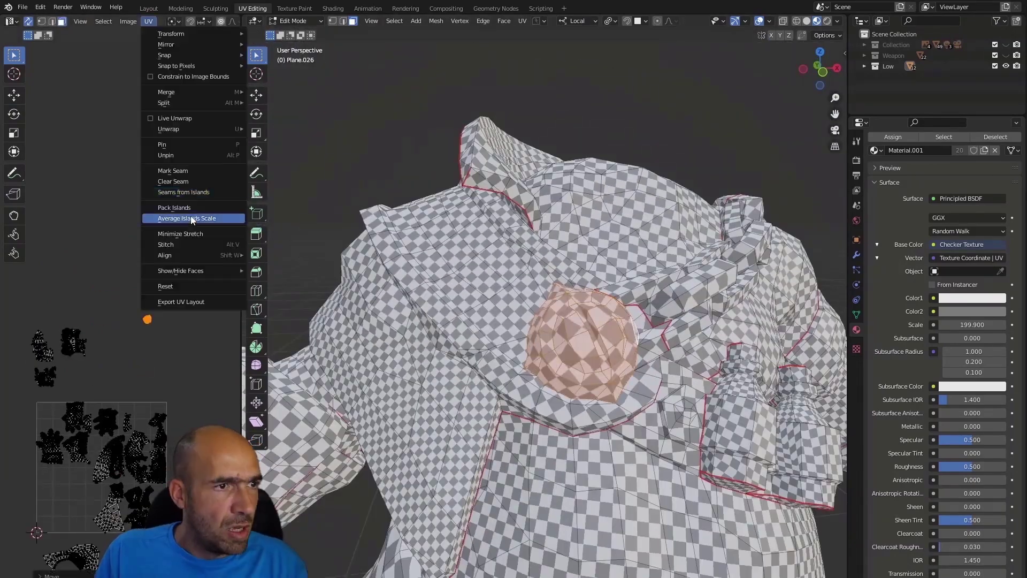
Step: Unwrap the seamed low-poly mesh and scale down its UV islands
{"action": "left_click", "coordinate": [194, 216]}
{"action": "key", "text": "s"}
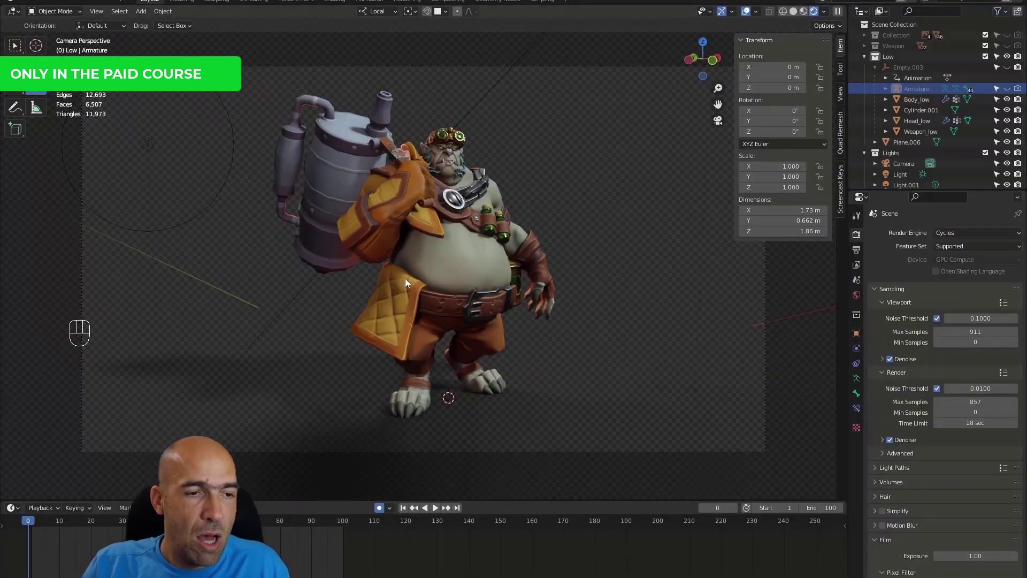
Step: Scroll down while the Cycles viewport render of the orc finishes
{"action": "scroll", "coordinate": [954, 283], "scroll_direction": "down", "scroll_amount": 5}
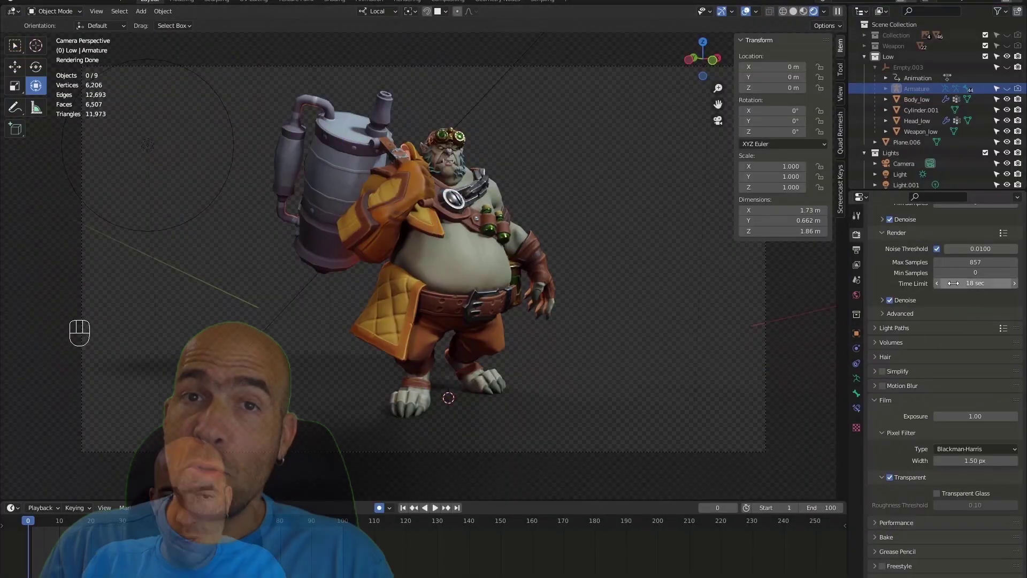